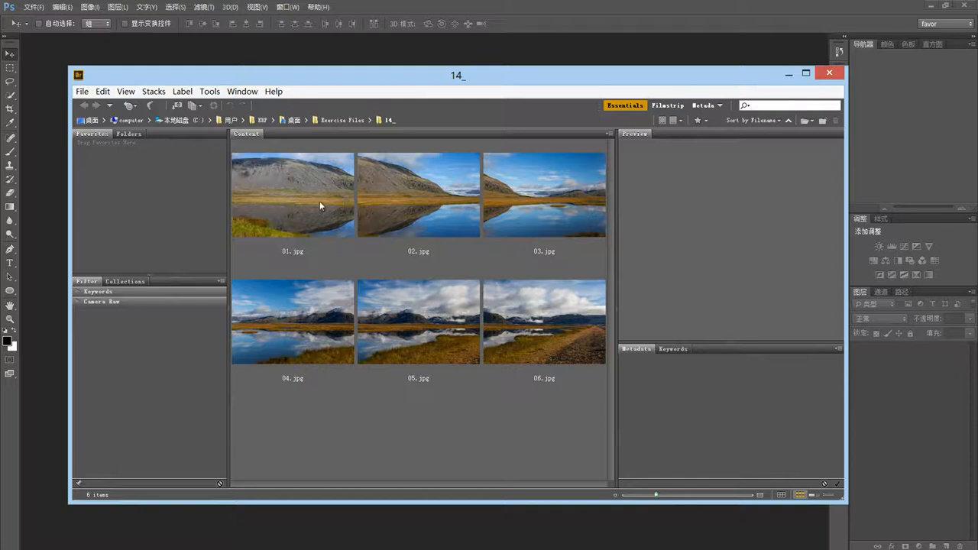
Preview each of the six landscape photos, 01.jpg to 06.jpg, in sequence.
left_click(308, 208)
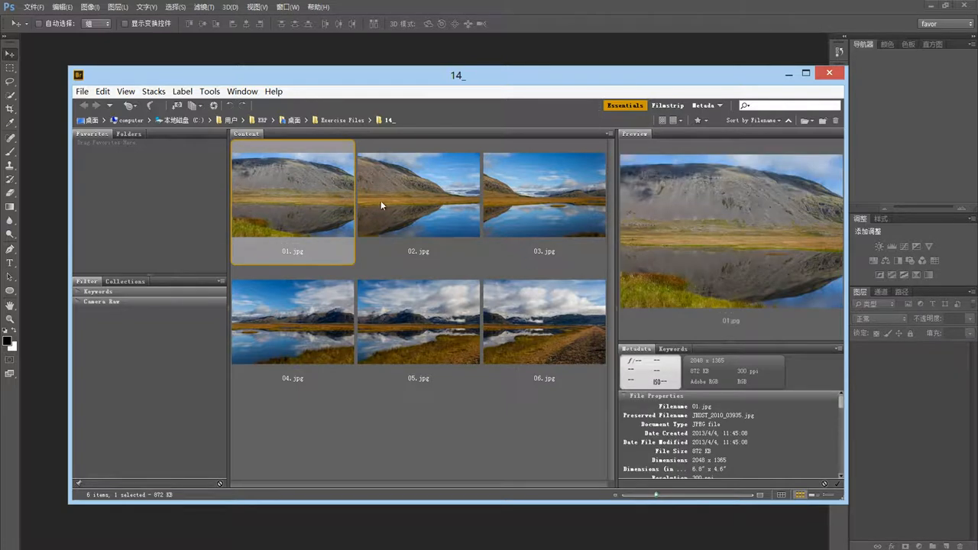
left_click(401, 192)
left_click(527, 197)
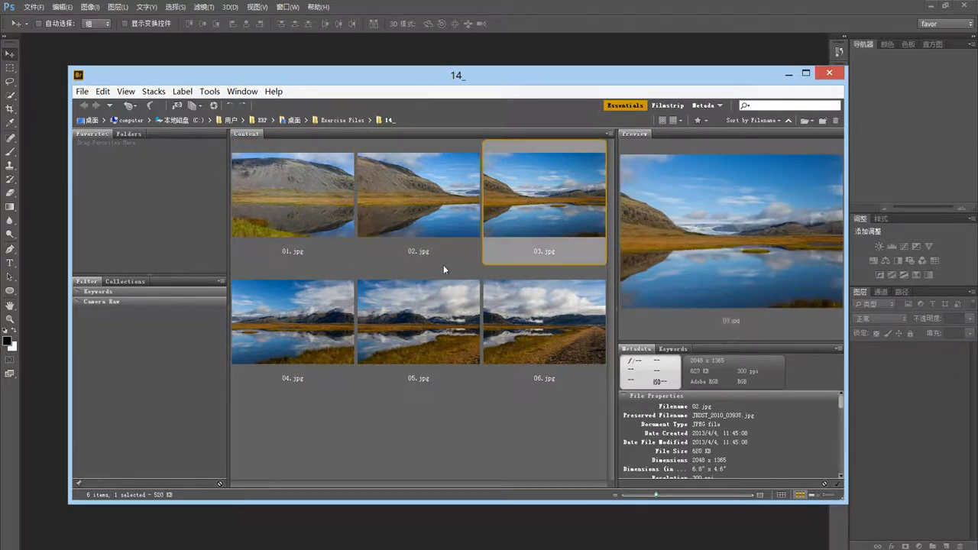
left_click(279, 340)
left_click(398, 327)
left_click(512, 336)
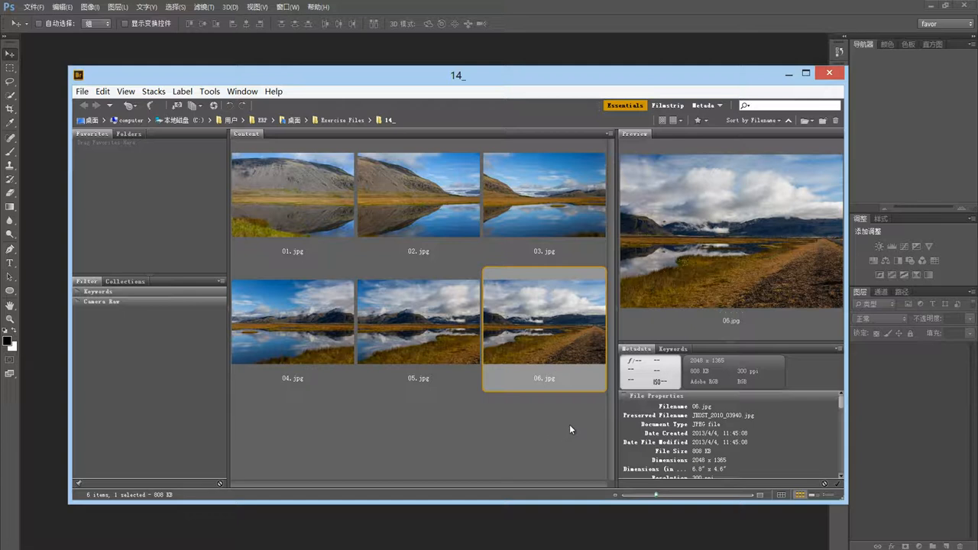
Select all six photos, 01.jpg to 06.jpg, and send them to Photomerge in Photoshop.
left_click_drag(575, 424, 318, 200)
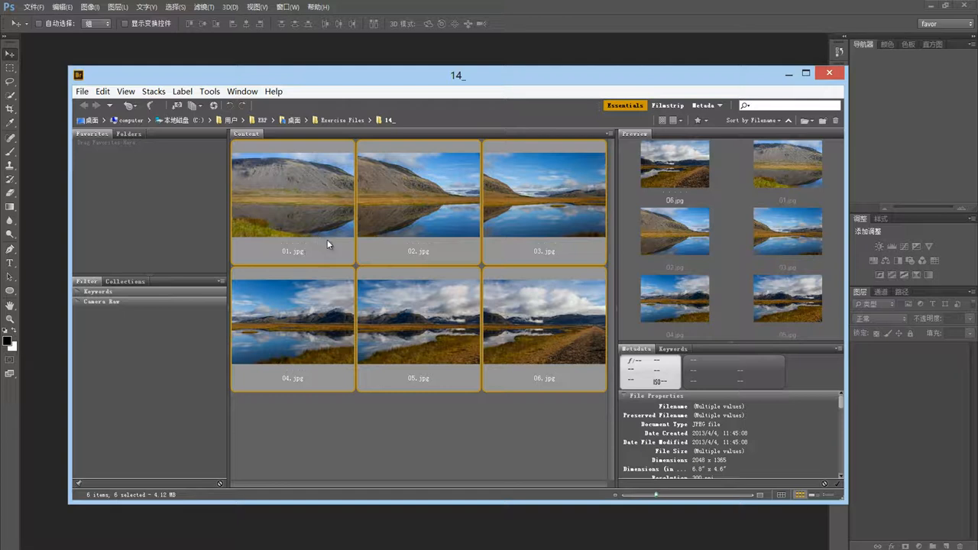
left_click(209, 91)
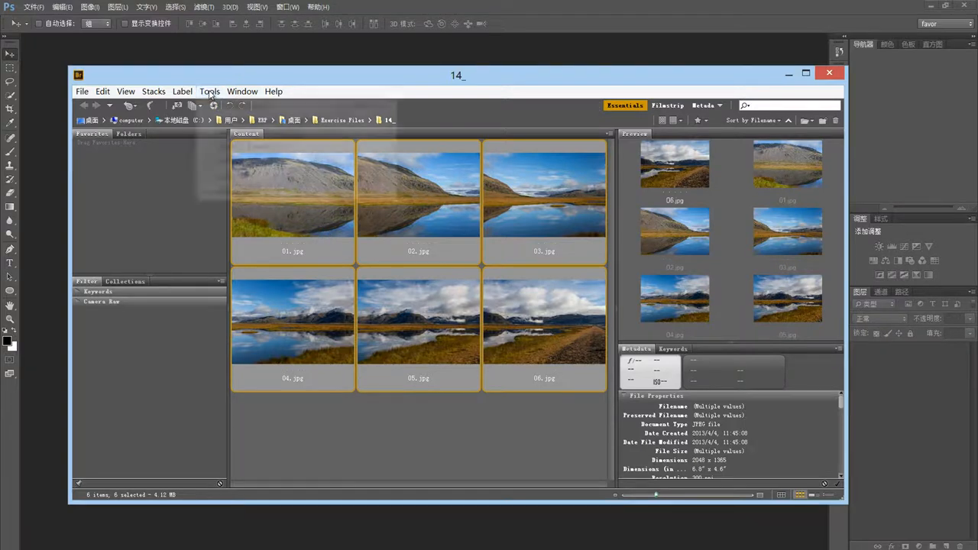
mouse_move(230, 194)
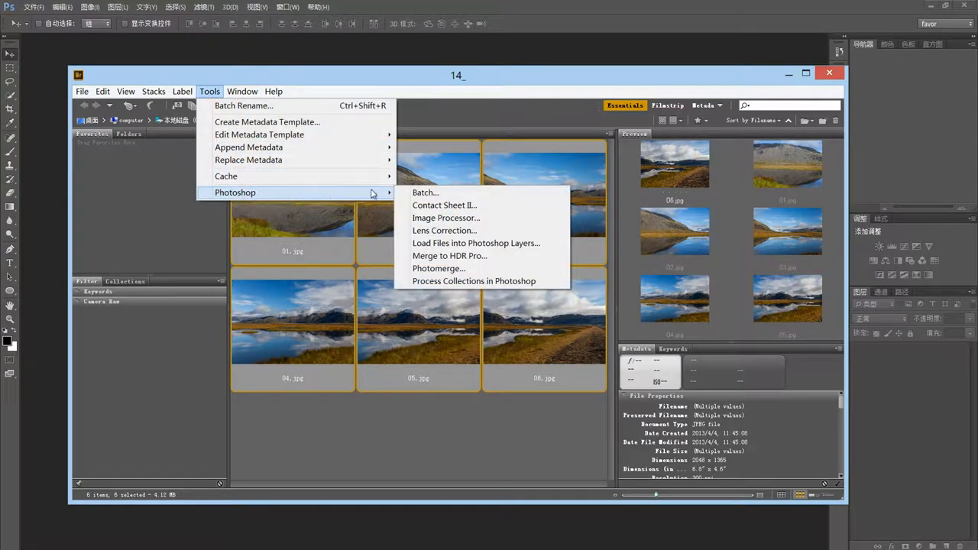
left_click(452, 270)
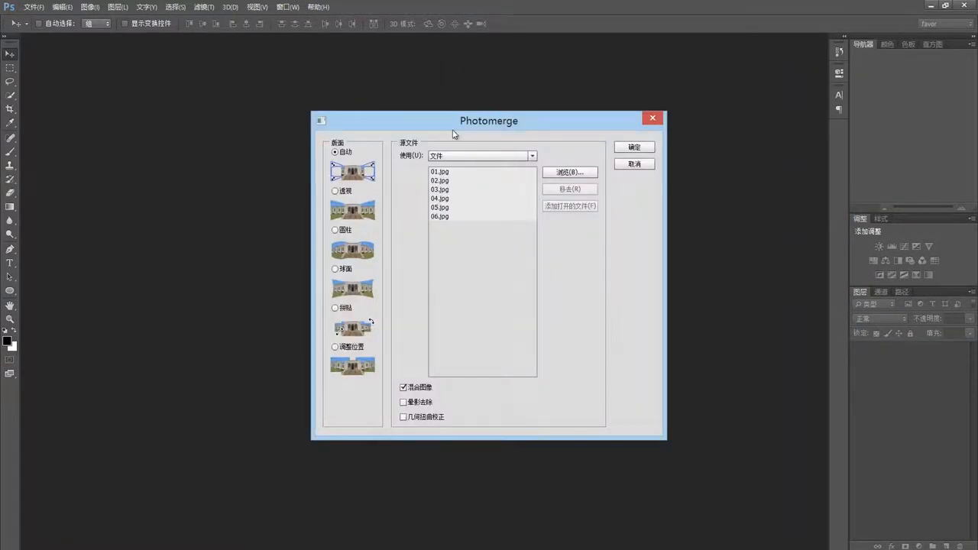
Merge the six loaded photos into a panorama using the Auto layout.
left_click_drag(436, 124, 355, 158)
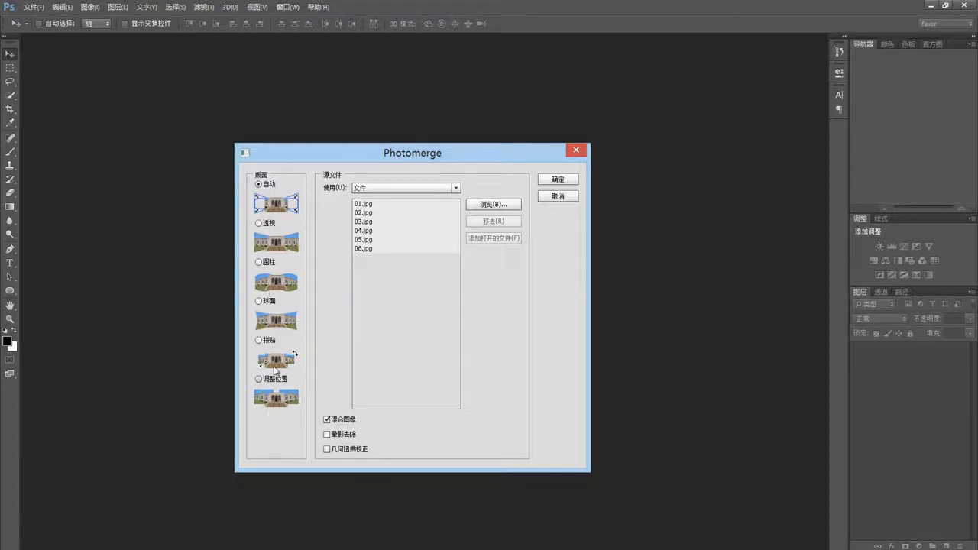
left_click(260, 224)
left_click(260, 264)
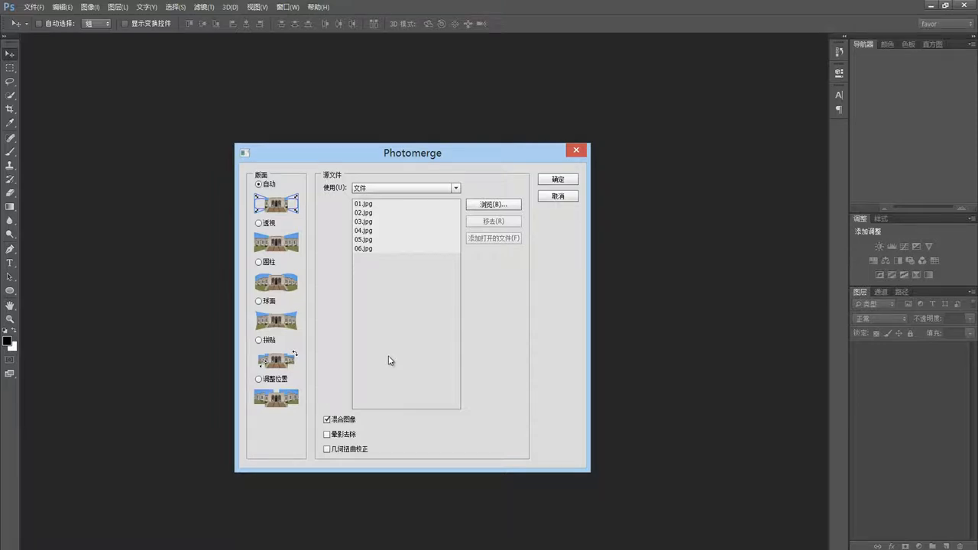
left_click(567, 182)
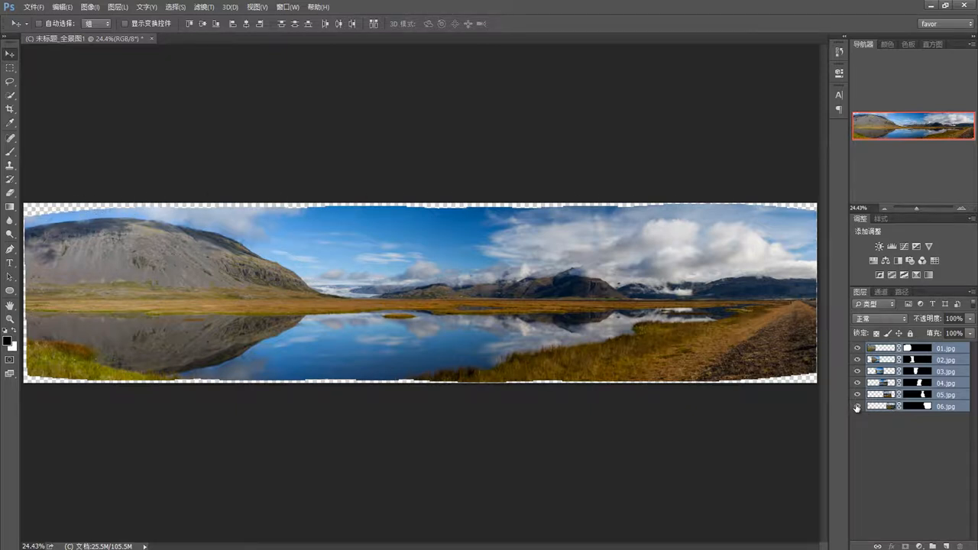
Hide and show the 06.jpg, 05.jpg and 04.jpg layers one at a time to examine how their masks join.
left_click(857, 407)
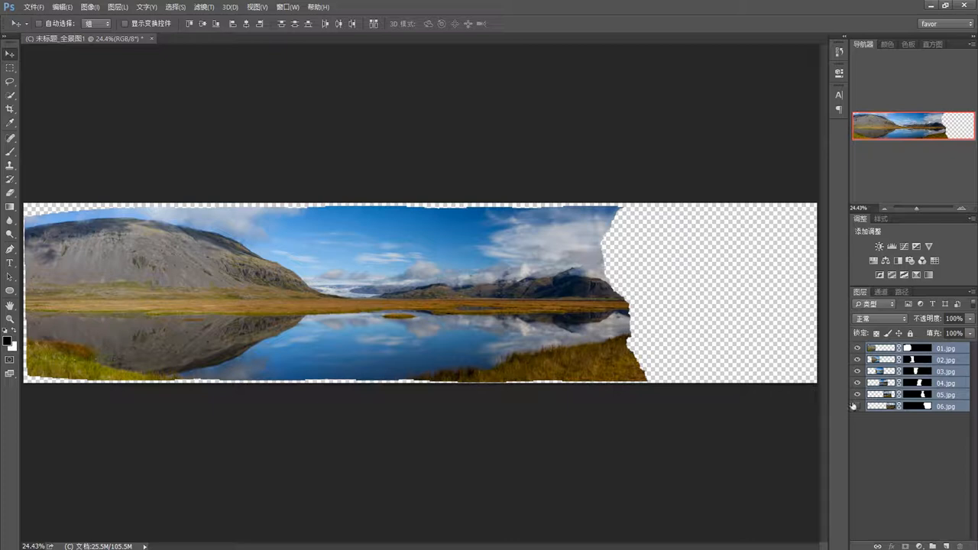
left_click(859, 406)
left_click(857, 395)
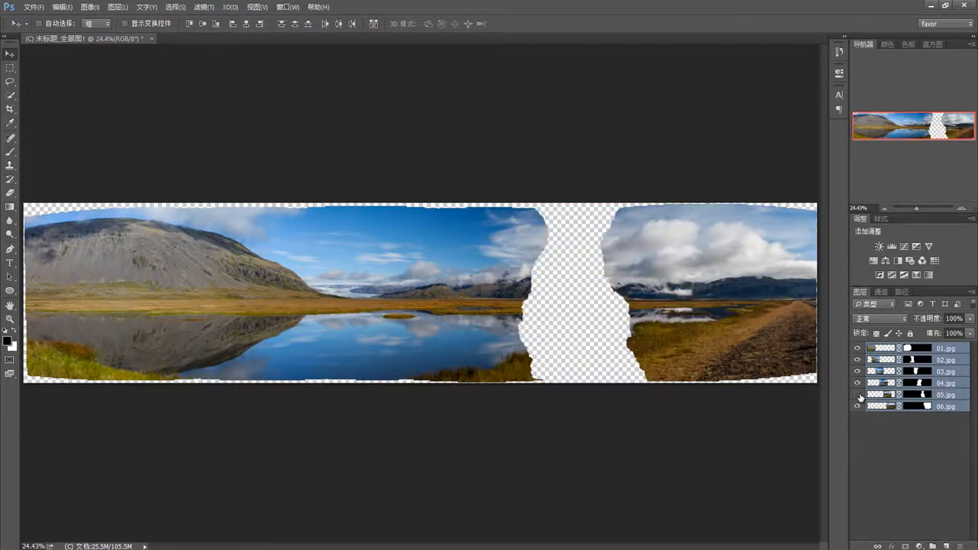
left_click(858, 395)
left_click(858, 383)
left_click(858, 383)
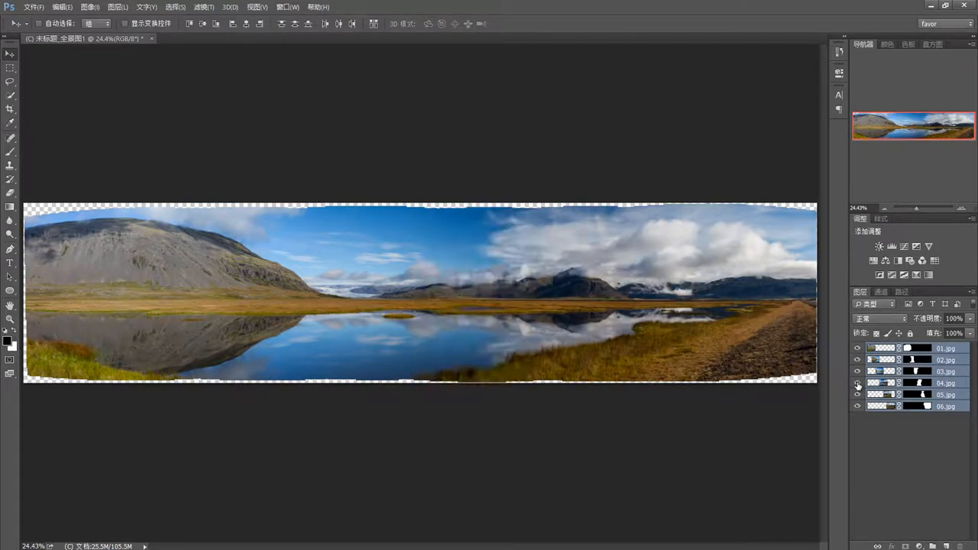
Crop the panorama inside its transparent, uneven edges on all sides.
left_click(9, 111)
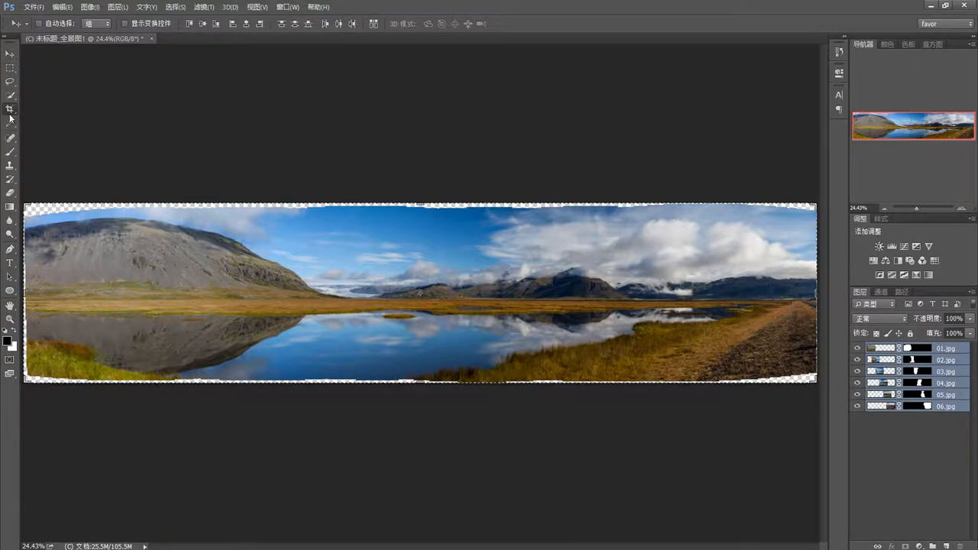
left_click_drag(26, 205, 28, 212)
left_click_drag(32, 365, 38, 368)
left_click_drag(813, 293, 806, 294)
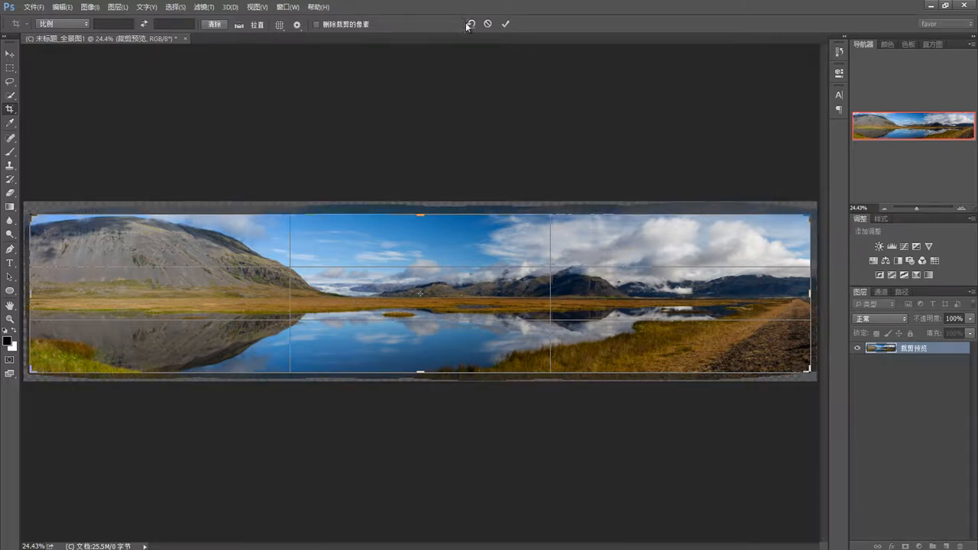
left_click(505, 24)
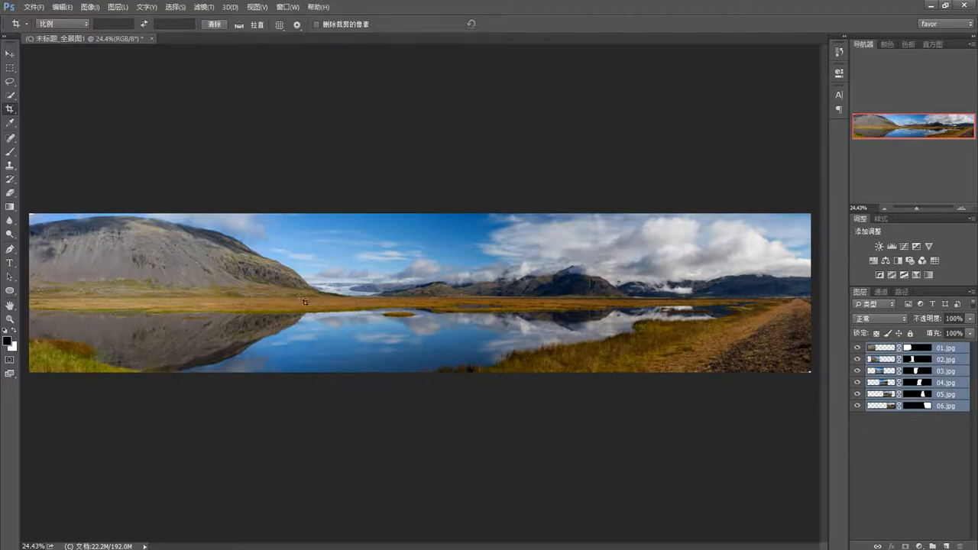
Check the left half of the cropped panorama at 50% magnification, and close the document without saving.
left_click(961, 208)
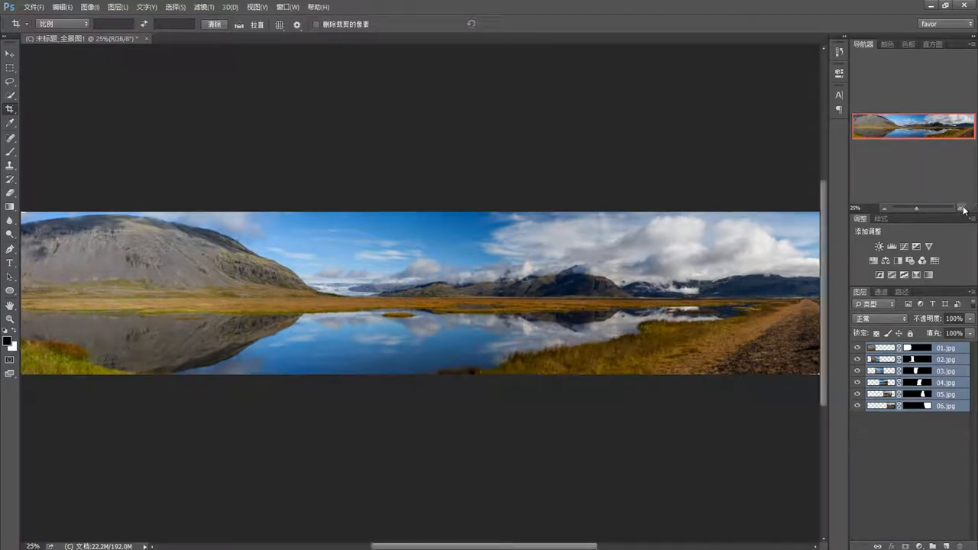
left_click(960, 208)
left_click(961, 208)
left_click_drag(897, 133, 863, 126)
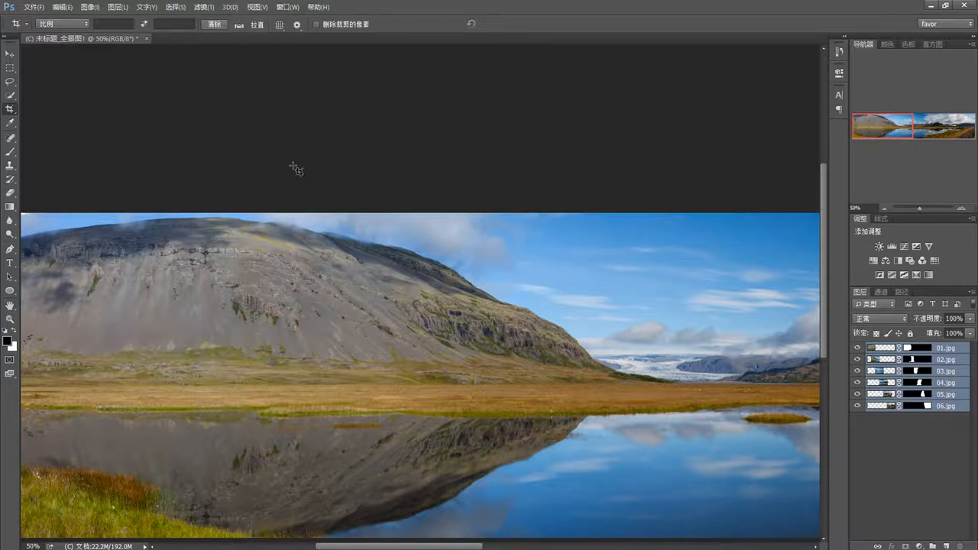
left_click(147, 37)
left_click(493, 220)
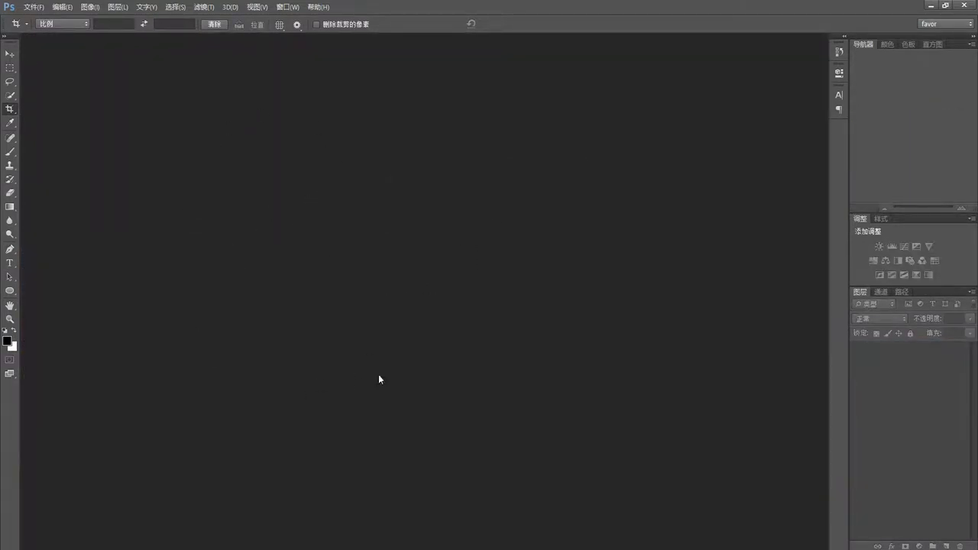
Run Photomerge on 01.jpg to 06.jpg from the 14_ folder, using the Cylindrical layout.
left_click(33, 8)
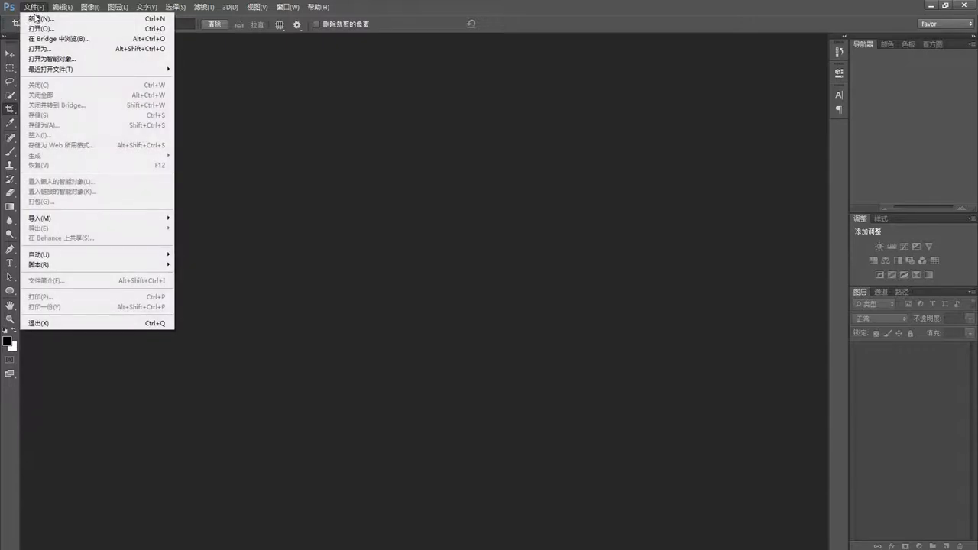
mouse_move(50, 257)
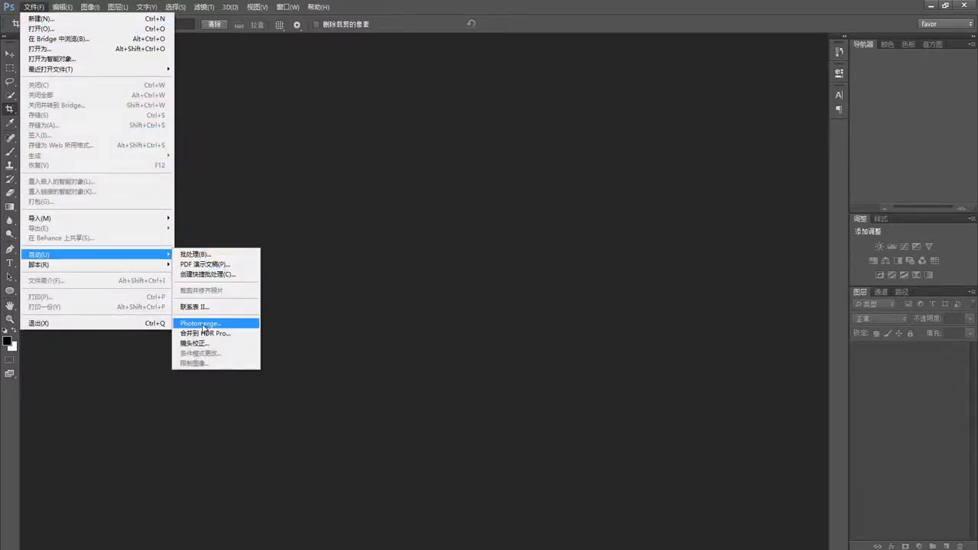
left_click(208, 325)
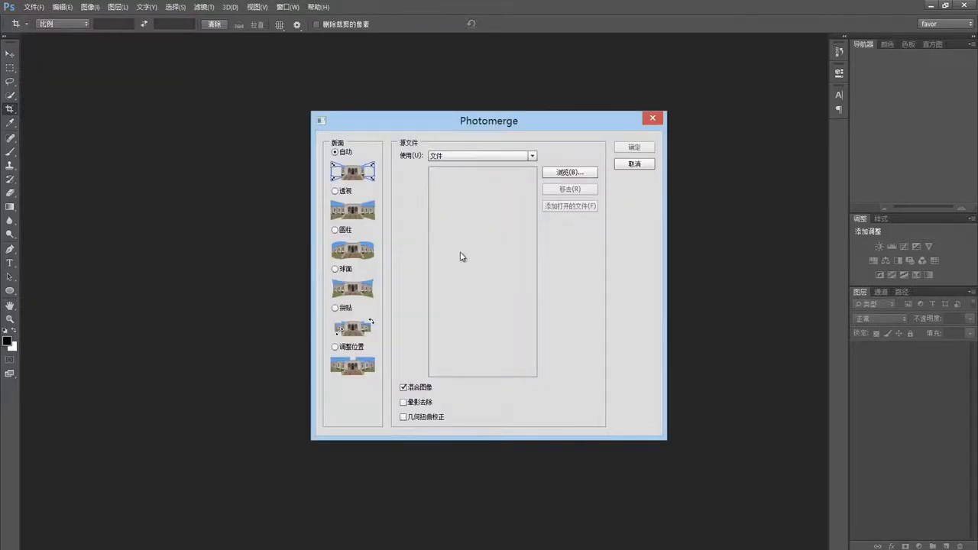
left_click(569, 174)
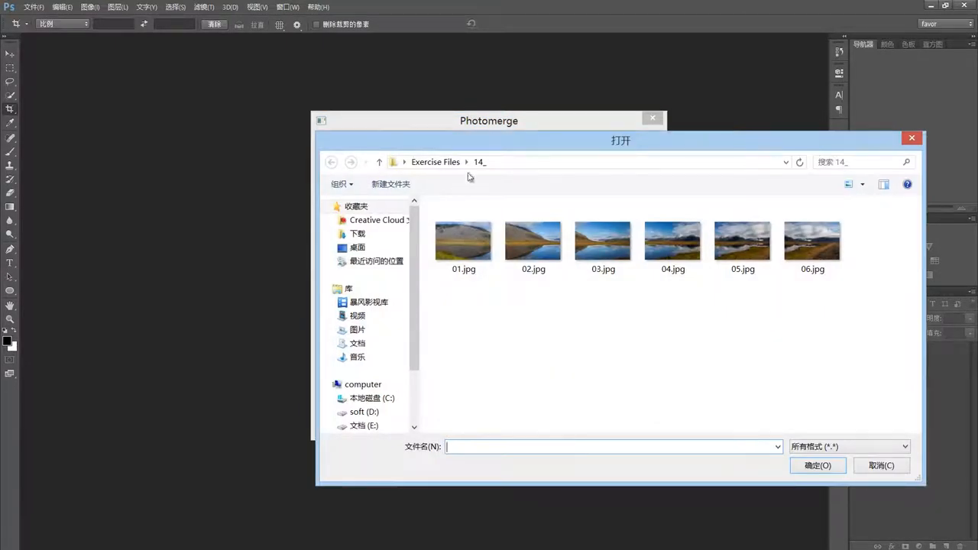
left_click_drag(509, 148, 388, 160)
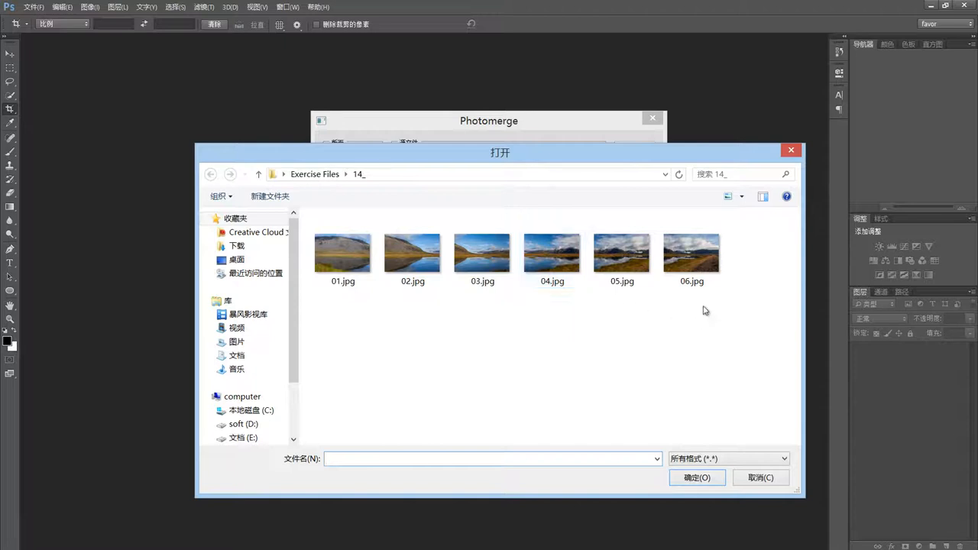
left_click_drag(704, 310, 345, 254)
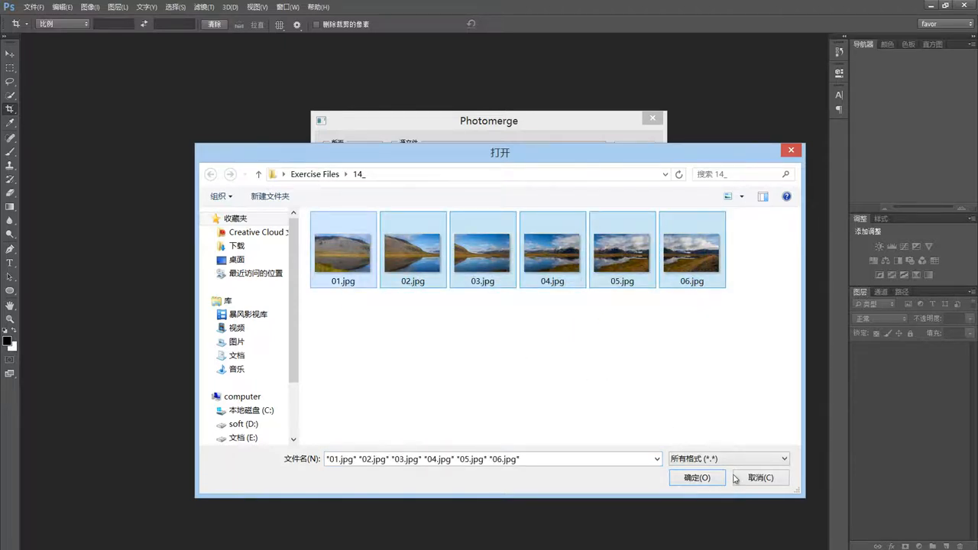
left_click(699, 478)
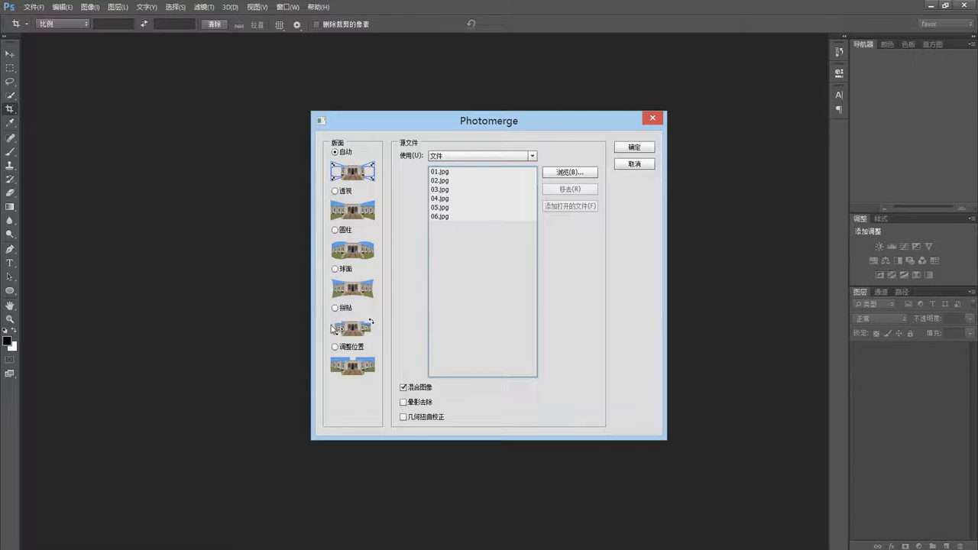
left_click(335, 231)
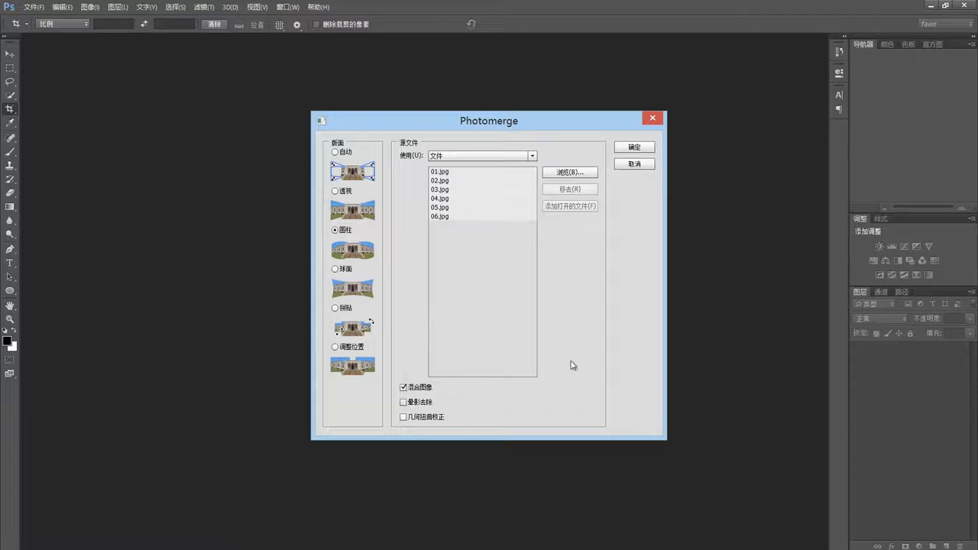
left_click(632, 147)
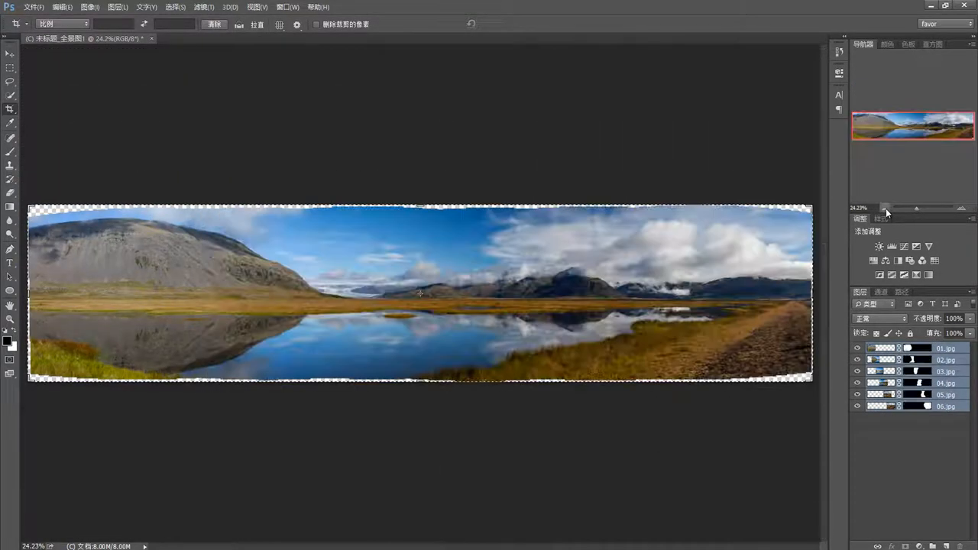
Crop the cylindrical panorama to remove the transparent borders around it.
left_click(884, 208)
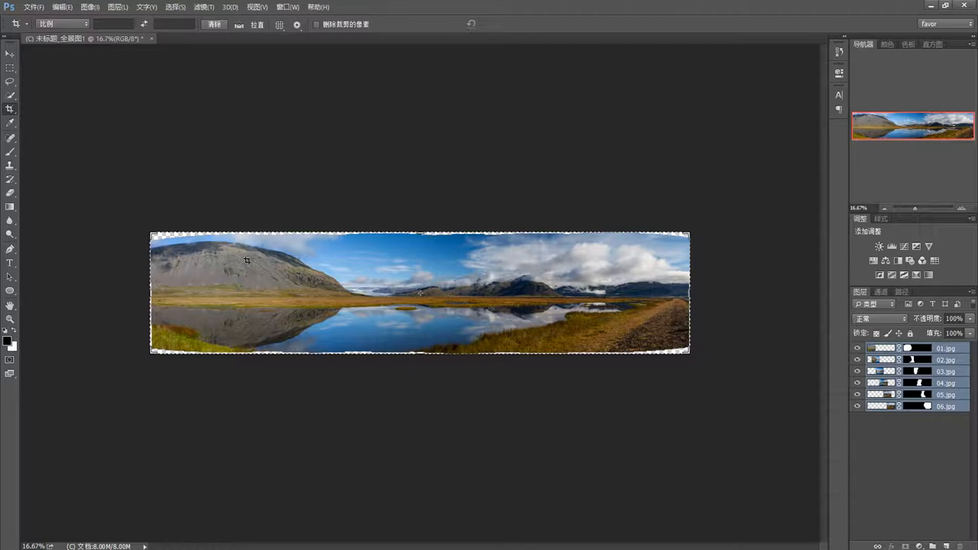
left_click_drag(152, 233, 154, 239)
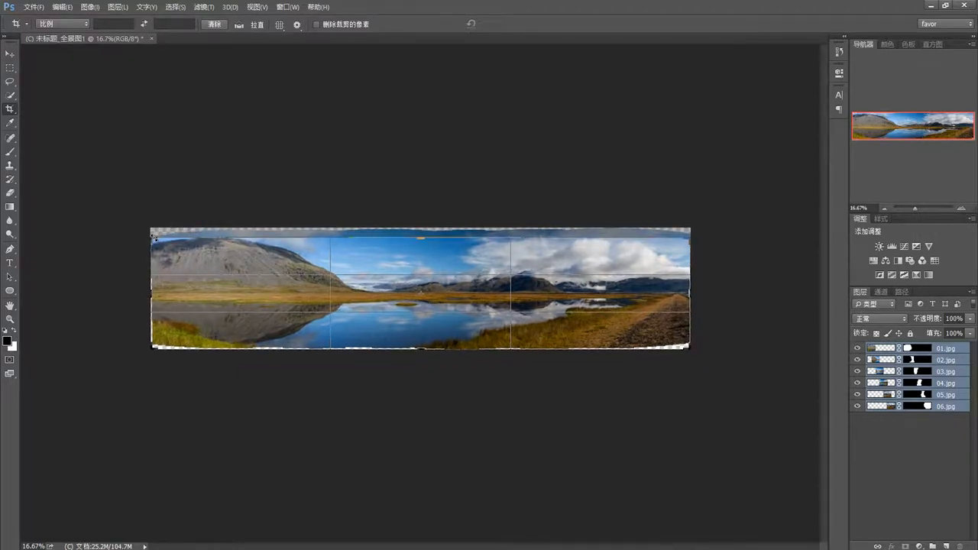
left_click_drag(156, 351, 160, 344)
left_click_drag(688, 293, 694, 278)
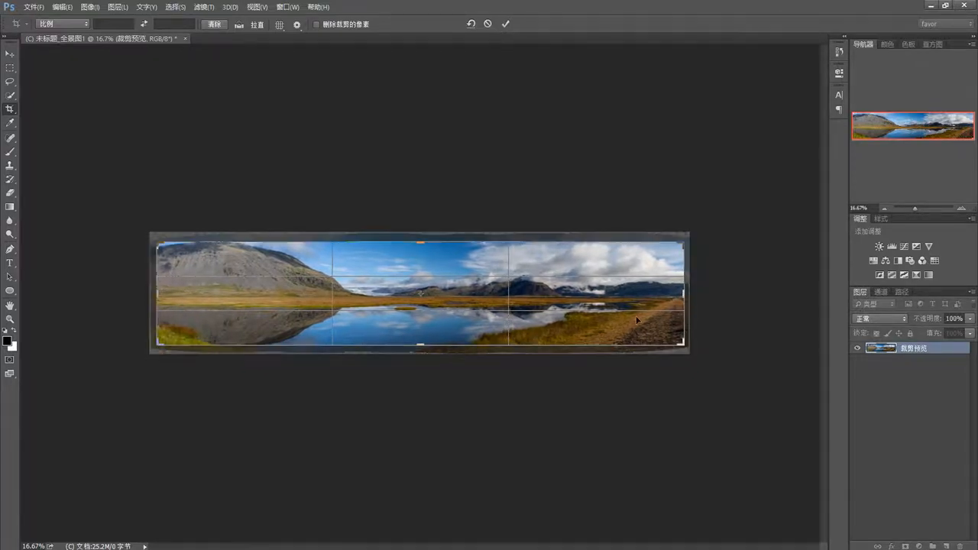
left_click(505, 25)
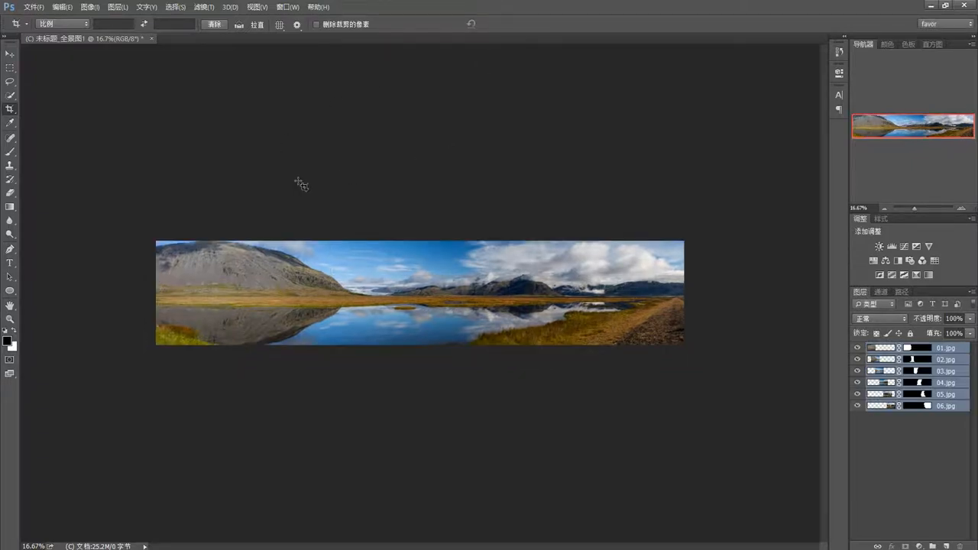